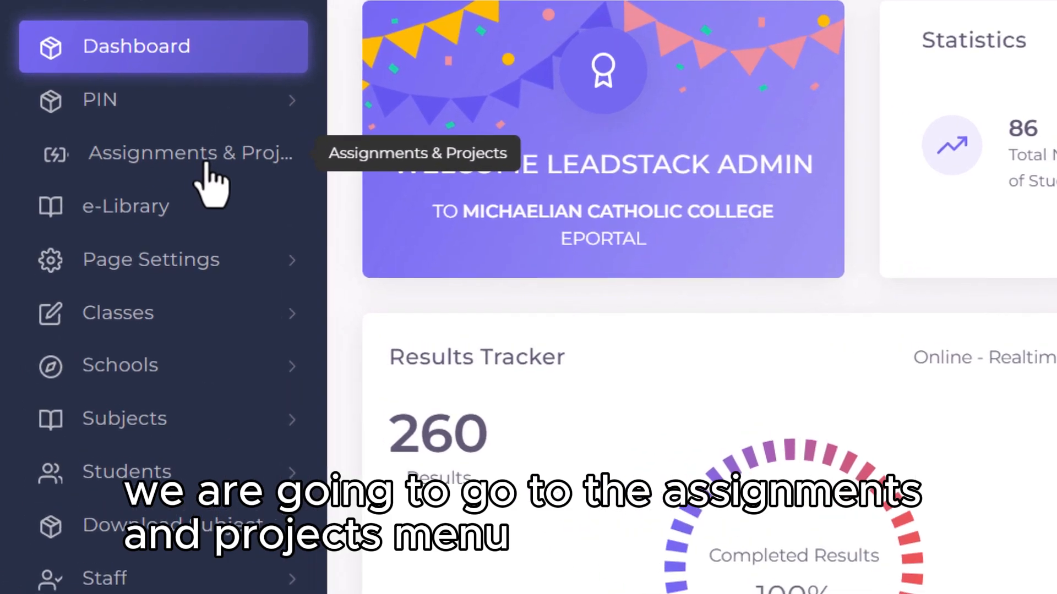
Step: Open Assignments & Projects, start a new record, and title it 'how to make use of water'
{"action": "left_click", "coordinate": [108, 223]}
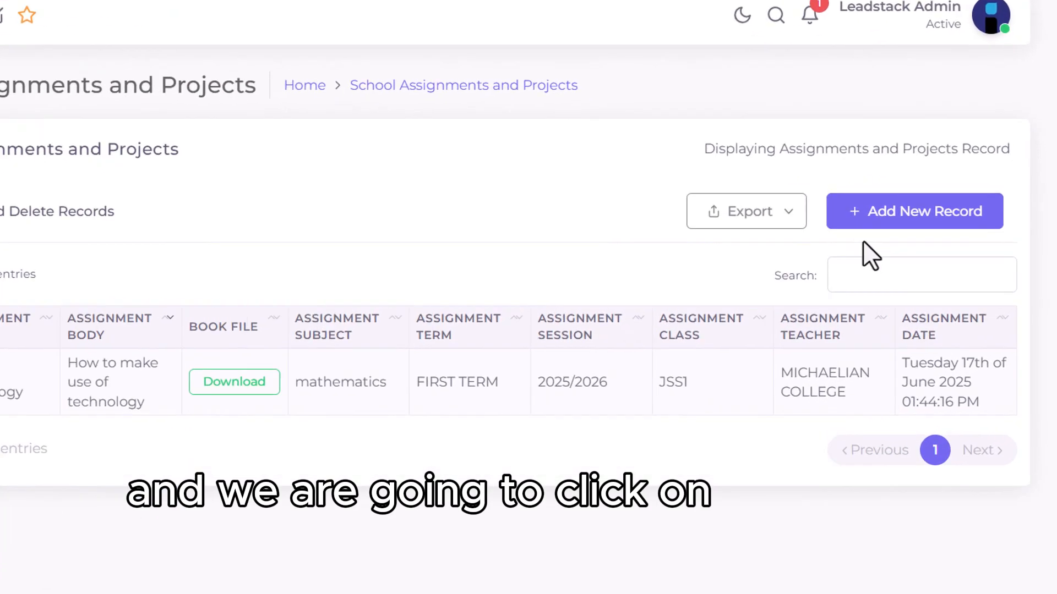
{"action": "left_click", "coordinate": [853, 190]}
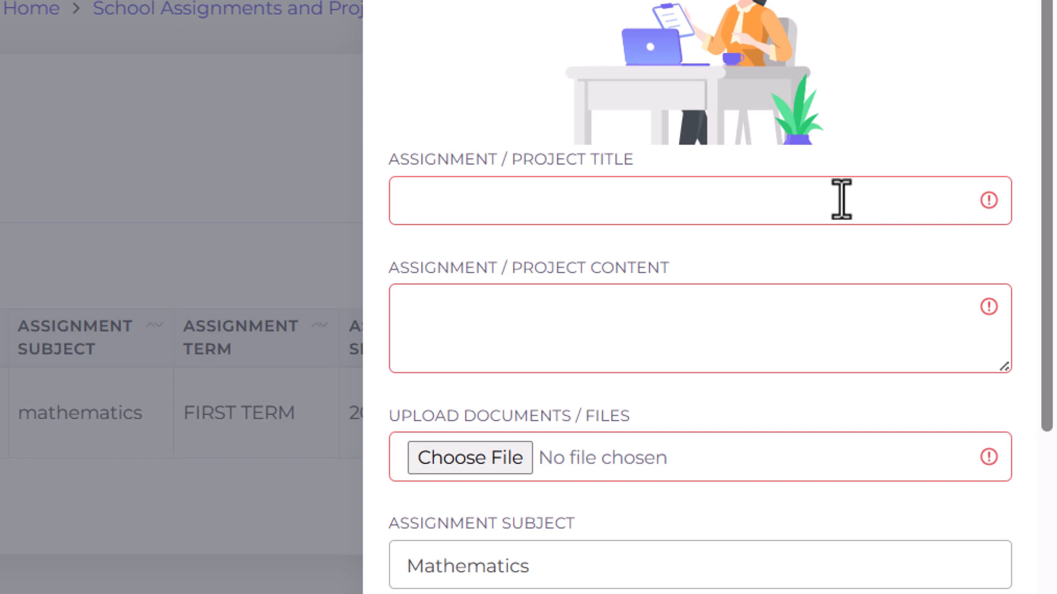
{"action": "left_click", "coordinate": [816, 212]}
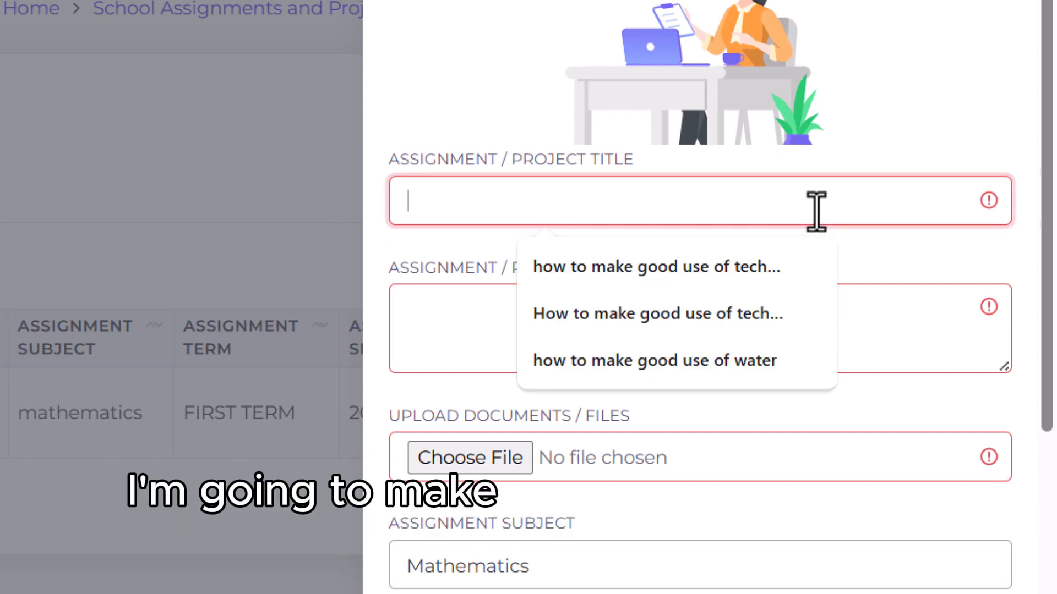
{"action": "type", "text": "ho"}
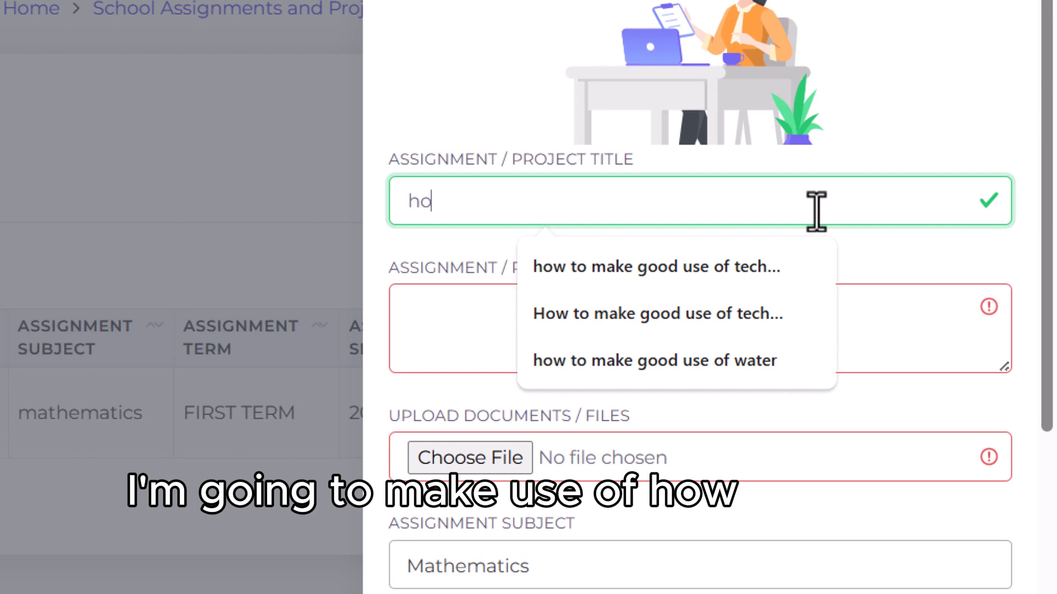
{"action": "type", "text": "w to m"}
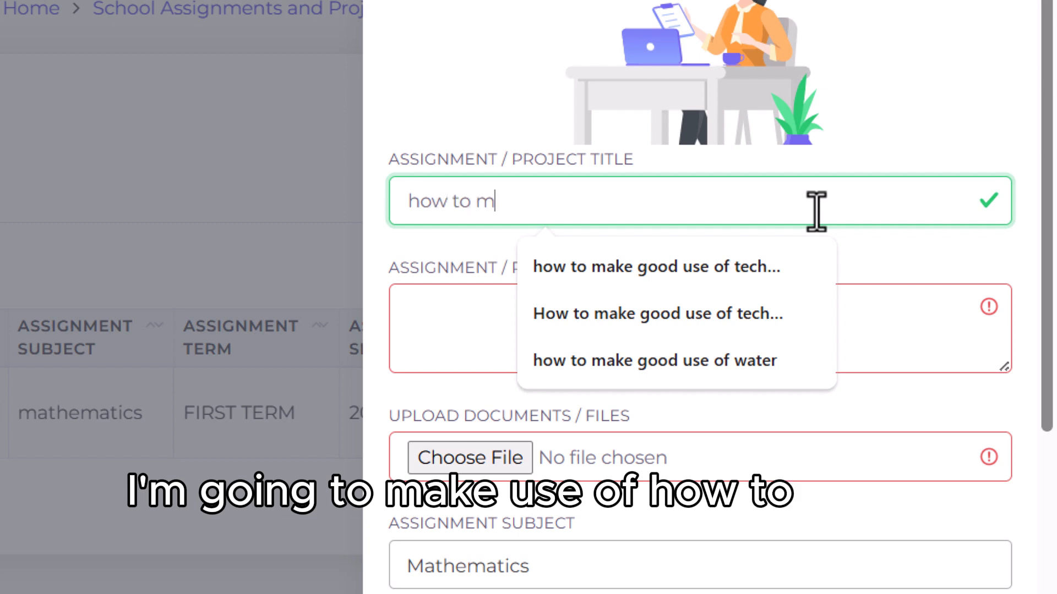
{"action": "type", "text": "ake ud"}
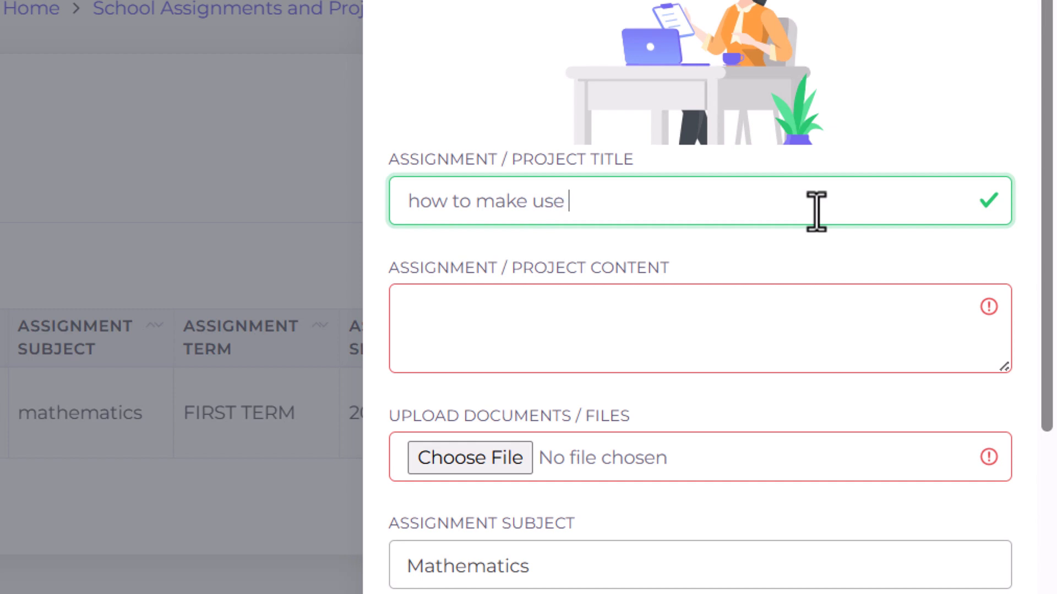
{"action": "type", "text": "water"}
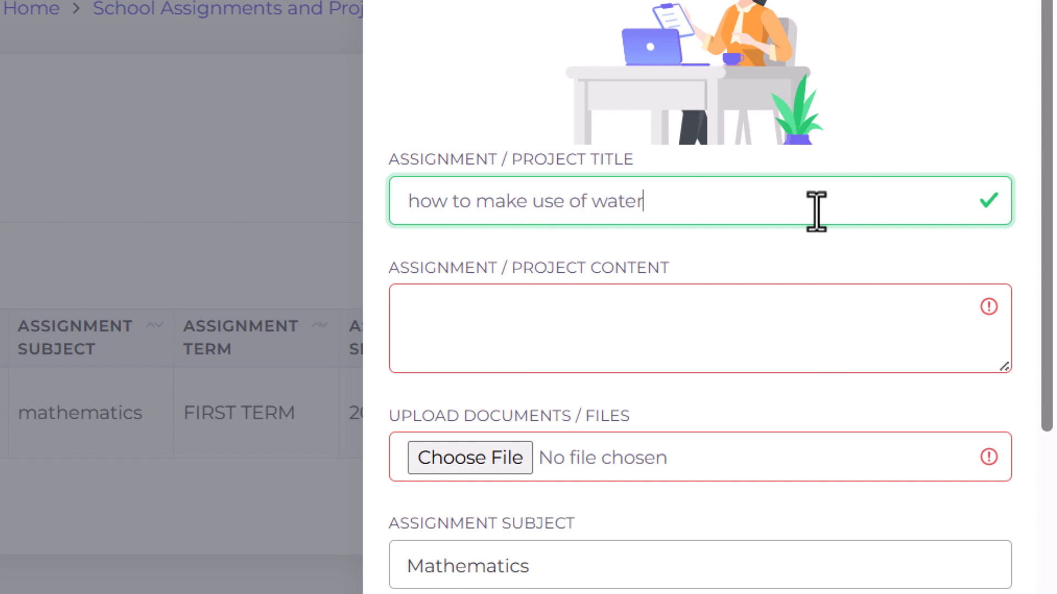
Step: Enter 'Water' as the assignment content and upload PaymentReceipt21-07-2025 (1) from Downloads as the document
{"action": "left_click", "coordinate": [810, 319]}
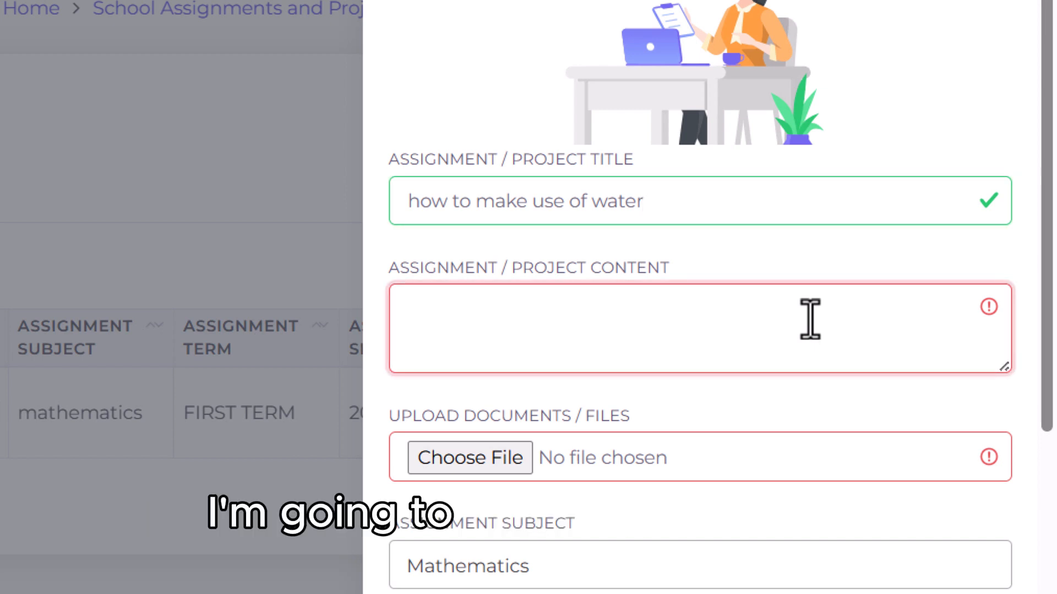
{"action": "type", "text": "Water"}
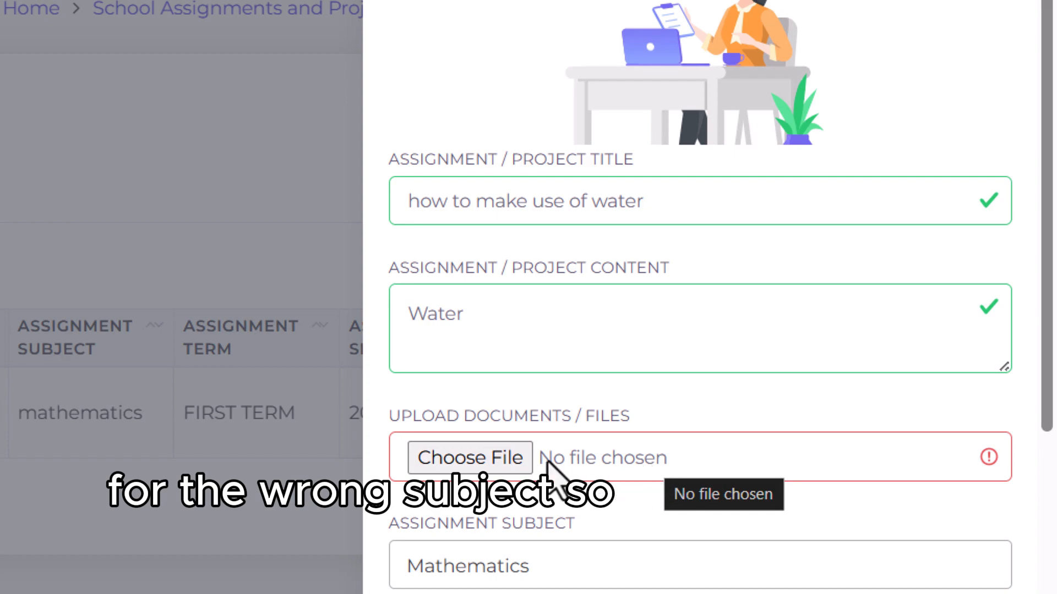
{"action": "left_click", "coordinate": [510, 465]}
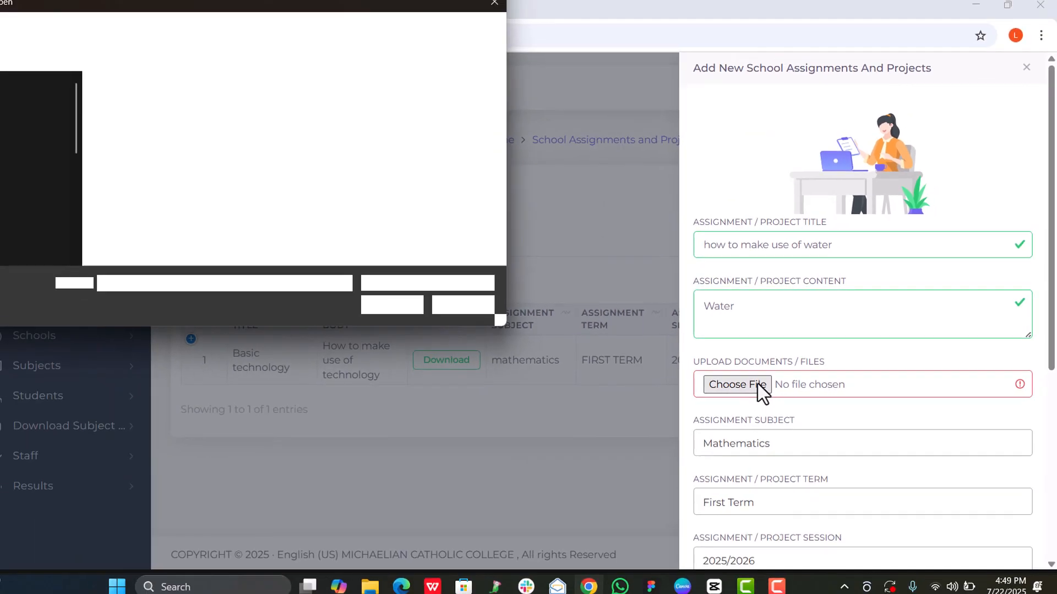
{"action": "scroll", "coordinate": [364, 253], "scroll_direction": "down", "scroll_amount": 5}
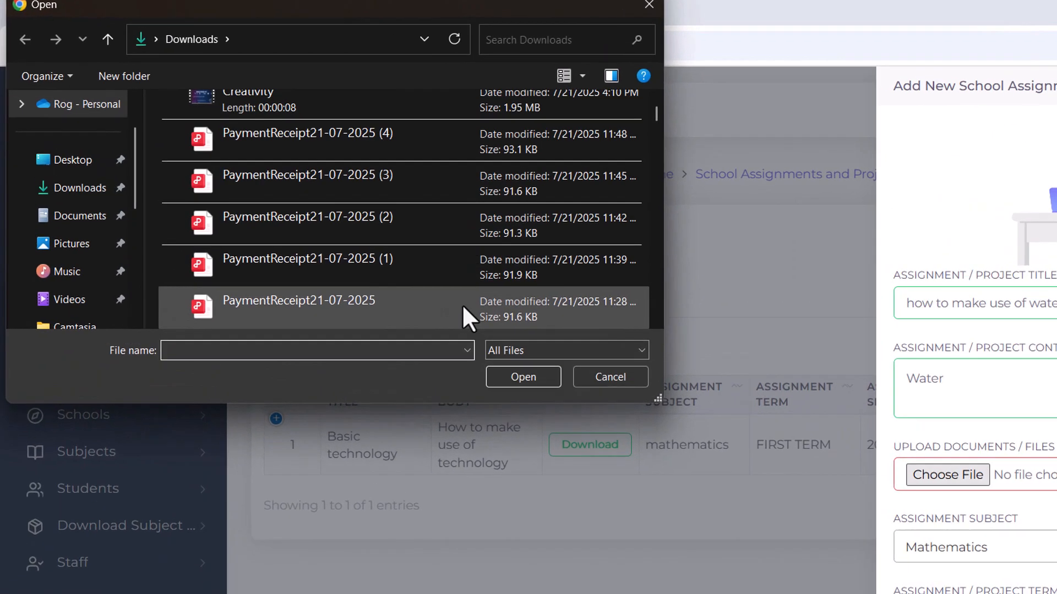
{"action": "left_click", "coordinate": [386, 270]}
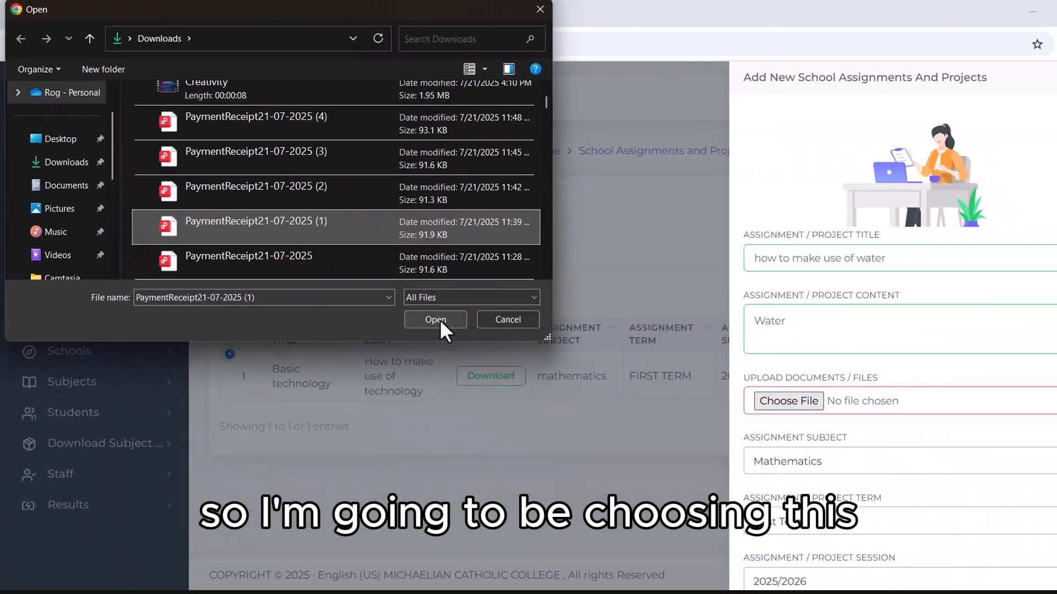
{"action": "left_click", "coordinate": [825, 573]}
Step: Set the assignment subject to Basic science by searching the subject list
{"action": "scroll", "coordinate": [757, 419], "scroll_direction": "down", "scroll_amount": 2}
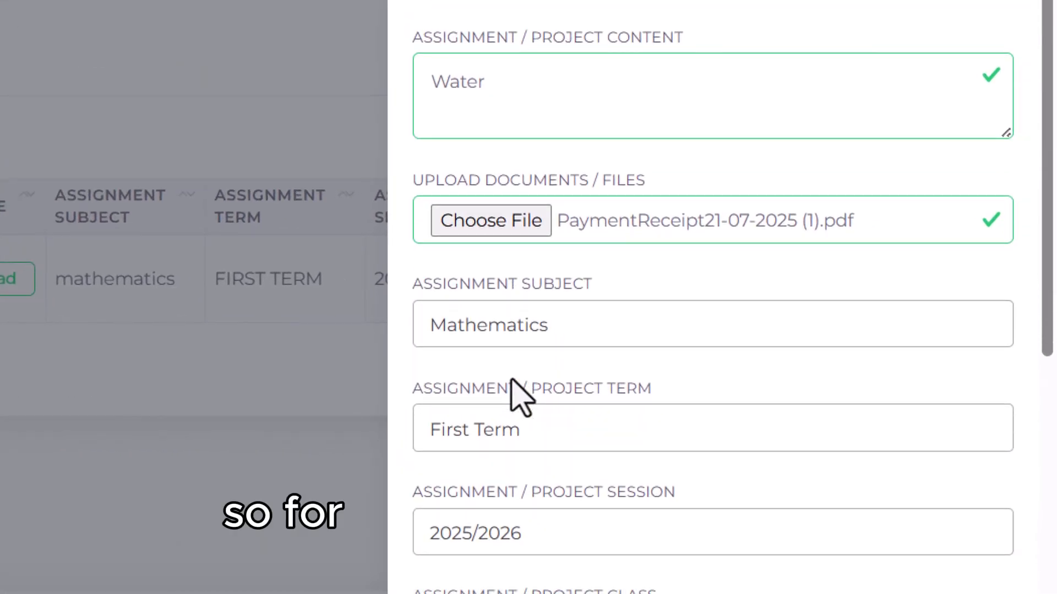
{"action": "left_click", "coordinate": [600, 339]}
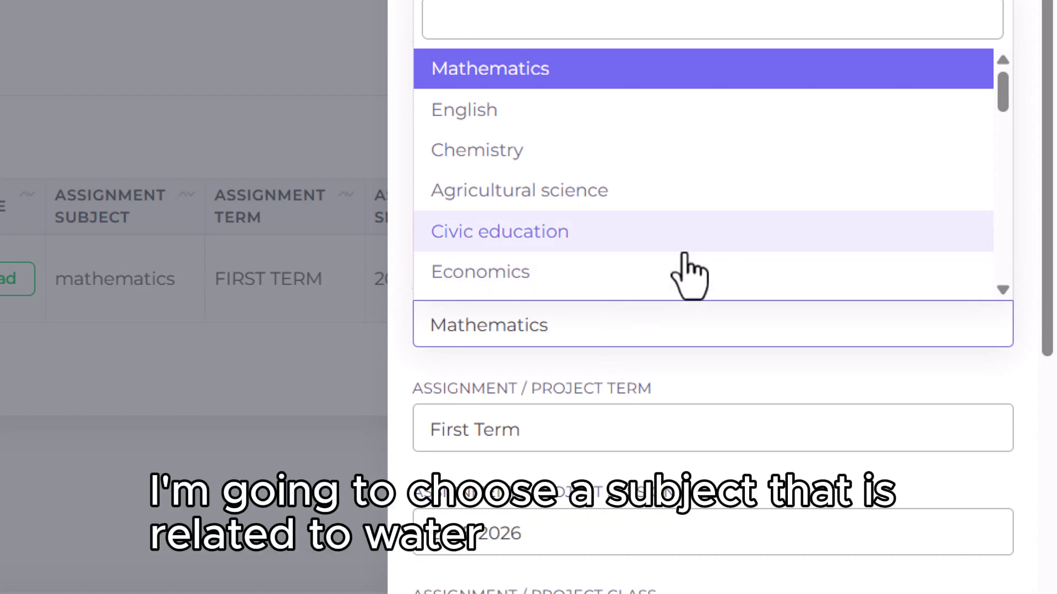
{"action": "scroll", "coordinate": [688, 275], "scroll_direction": "down", "scroll_amount": 1}
{"action": "type", "text": "b"}
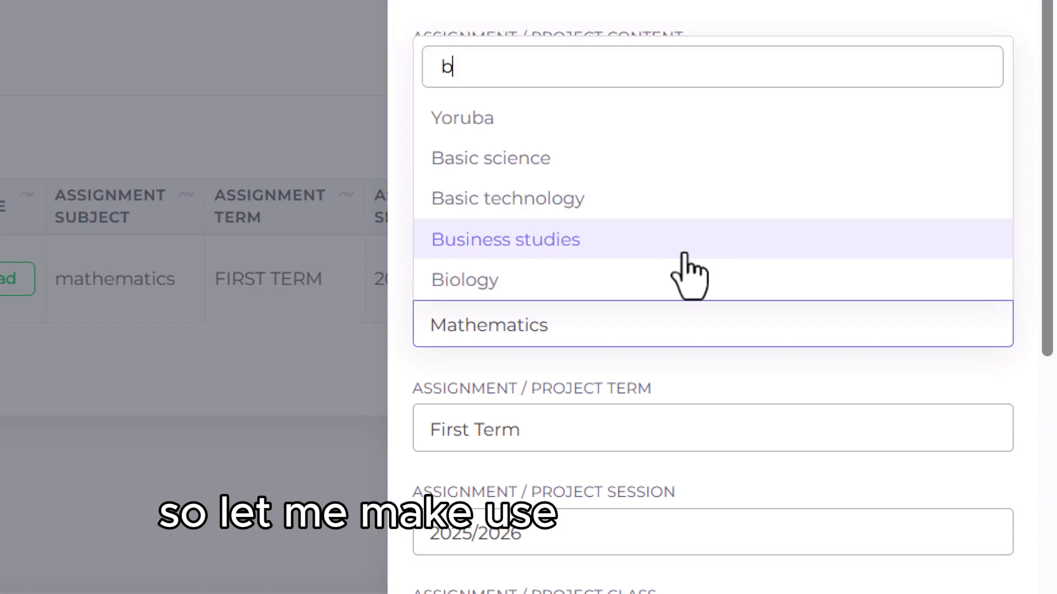
{"action": "type", "text": "a"}
{"action": "left_click", "coordinate": [710, 244]}
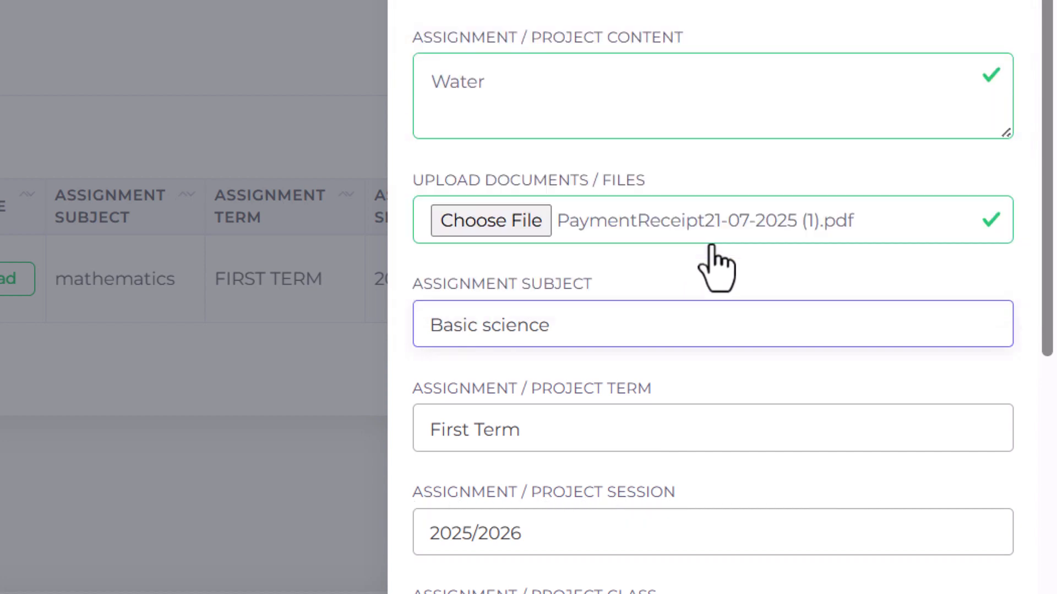
Step: Set the assignment term to First Term and the session to 2025/2026
{"action": "scroll", "coordinate": [708, 449], "scroll_direction": "down", "scroll_amount": 3}
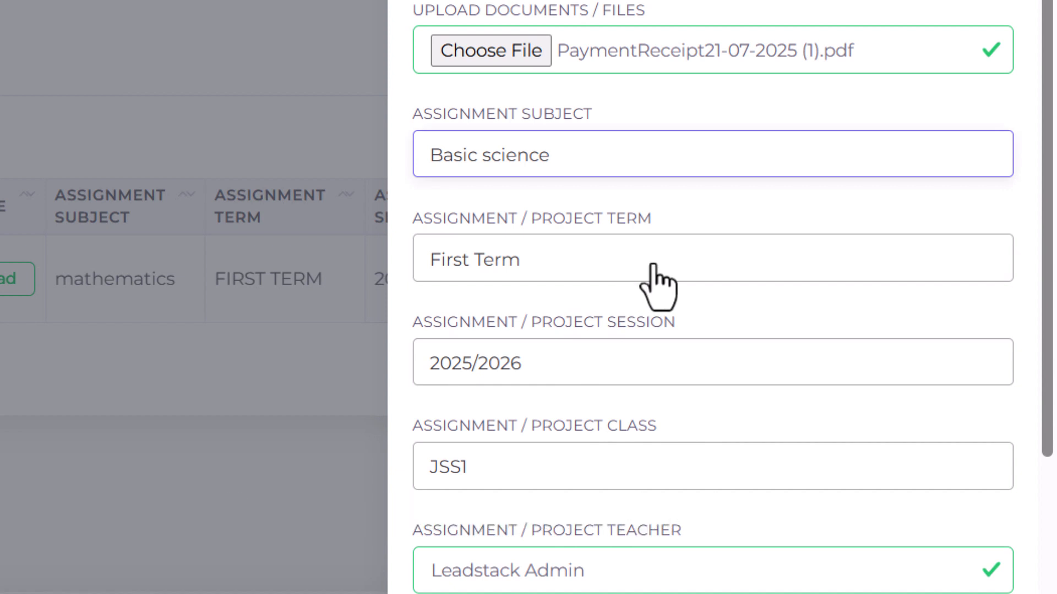
{"action": "left_click", "coordinate": [655, 270]}
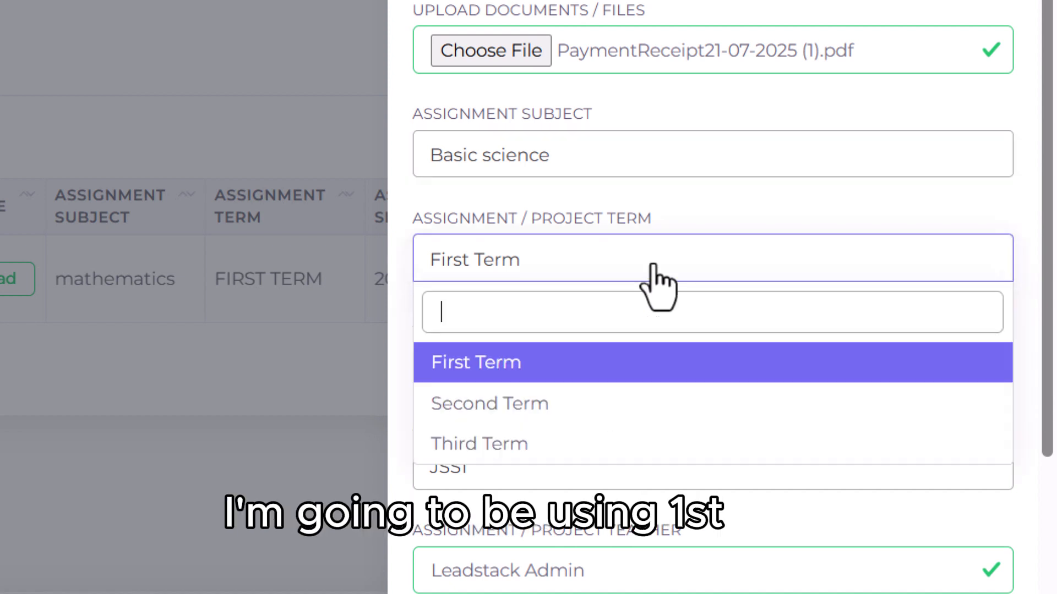
{"action": "left_click", "coordinate": [577, 376]}
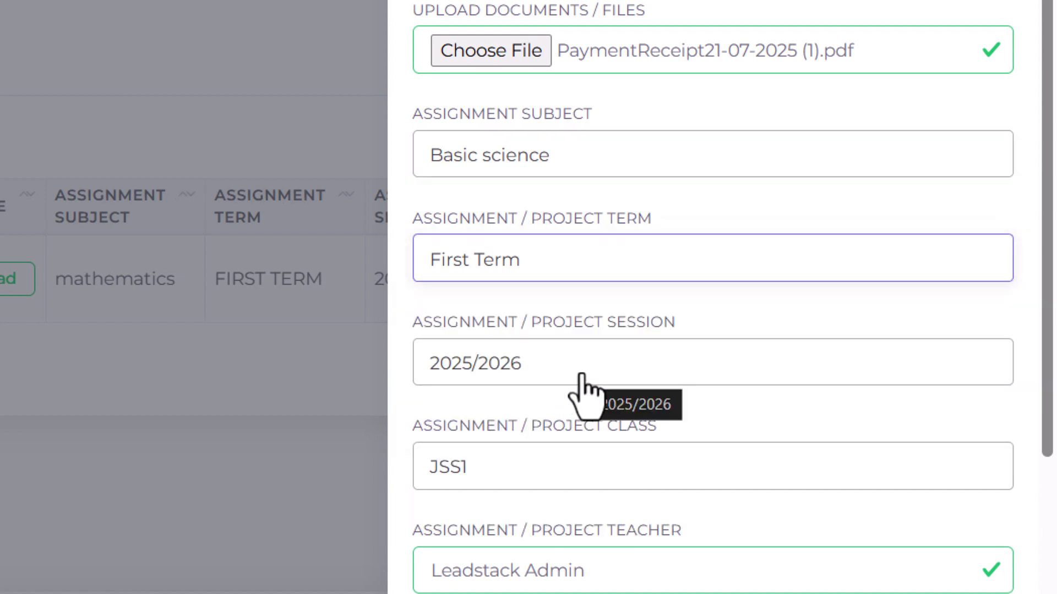
{"action": "left_click", "coordinate": [632, 379]}
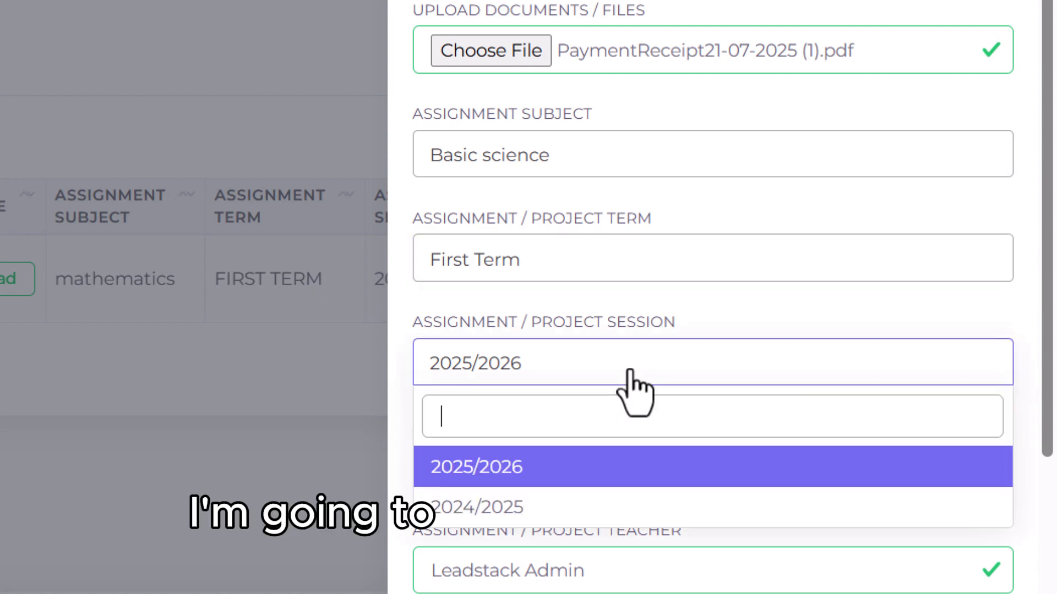
{"action": "left_click", "coordinate": [577, 476]}
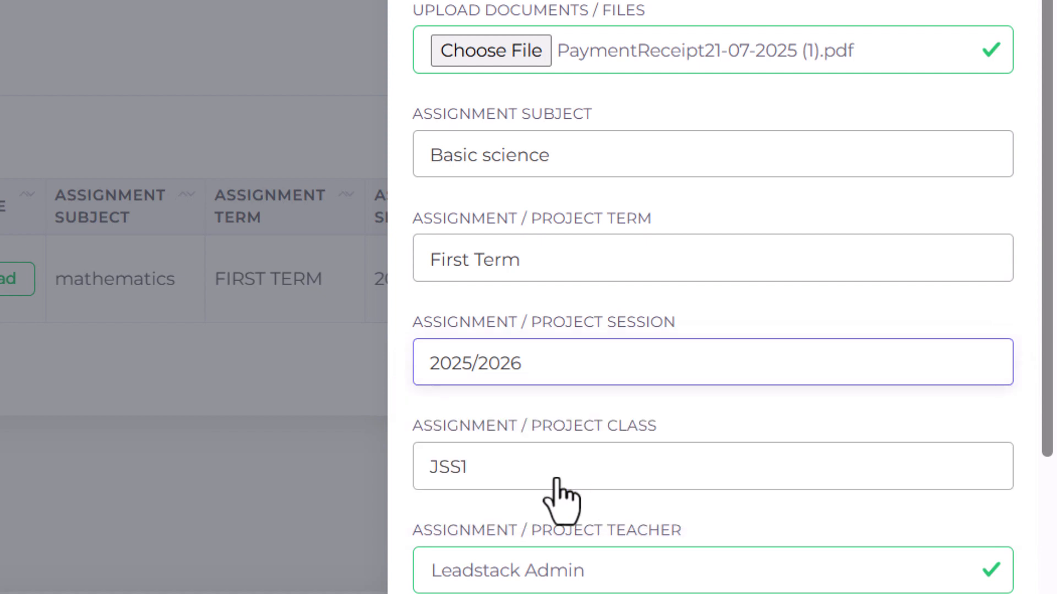
Step: Set the assignment class to JSS1
{"action": "scroll", "coordinate": [526, 490], "scroll_direction": "down", "scroll_amount": 3}
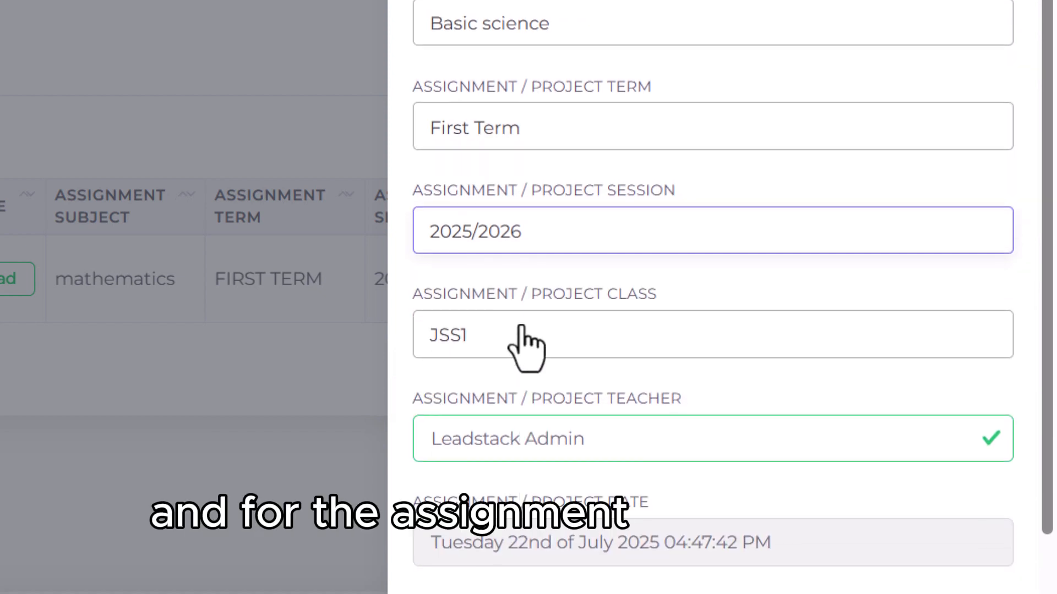
{"action": "scroll", "coordinate": [524, 349], "scroll_direction": "down", "scroll_amount": 3}
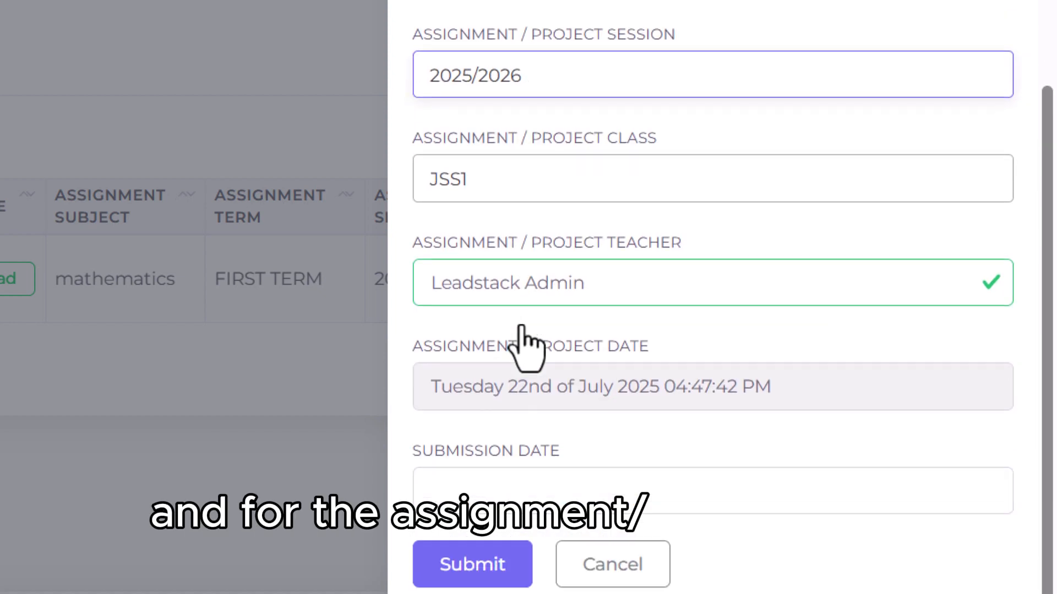
{"action": "left_click", "coordinate": [493, 183]}
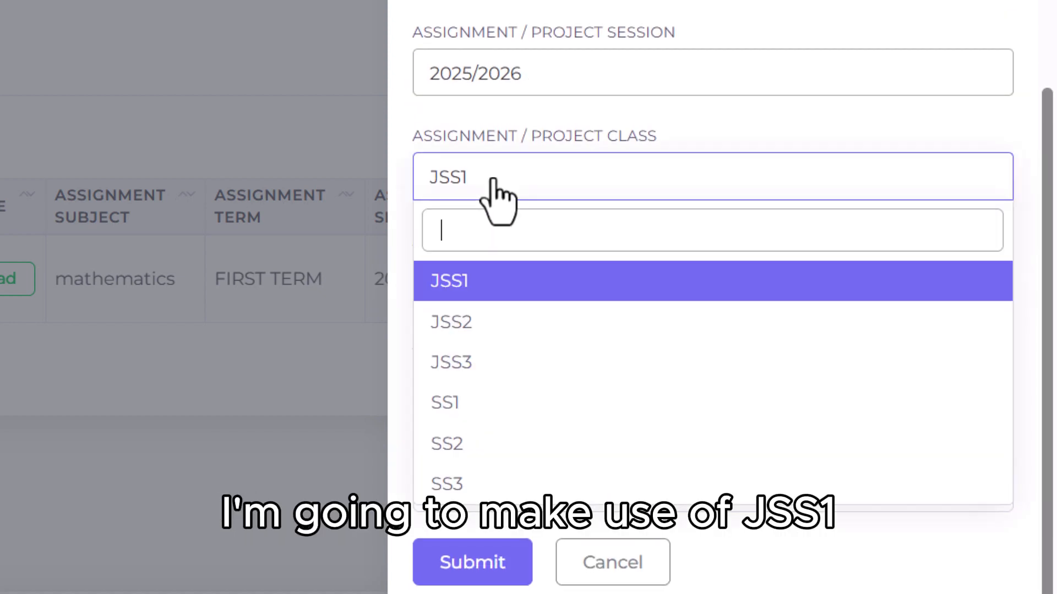
{"action": "left_click", "coordinate": [479, 286]}
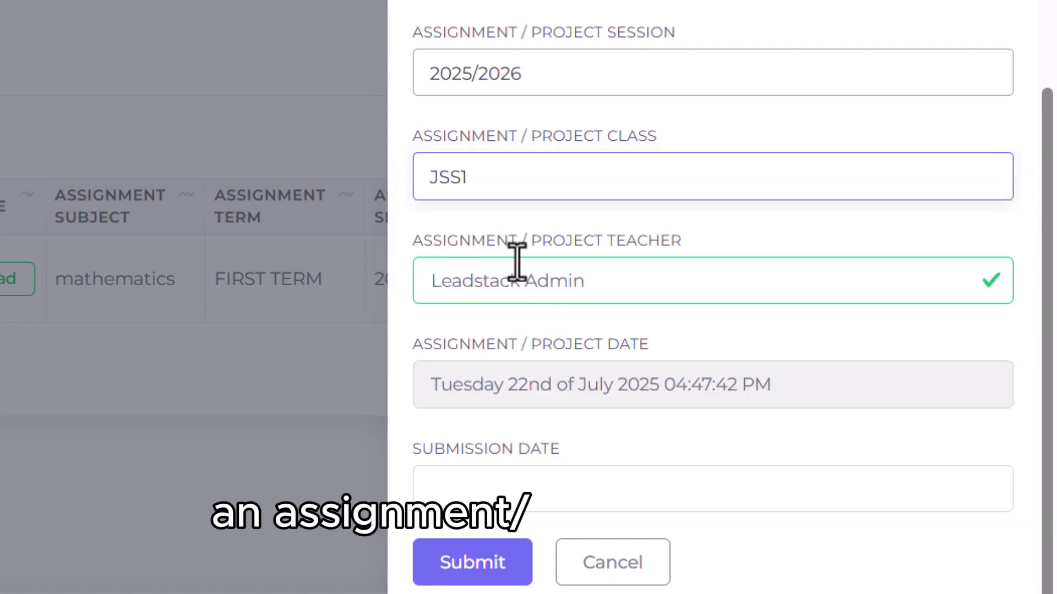
Step: Retype the assignment teacher name as Leadstack Admin
{"action": "left_click", "coordinate": [595, 287]}
{"action": "key", "text": "BackSpace"}
{"action": "key", "text": "BackSpace"}
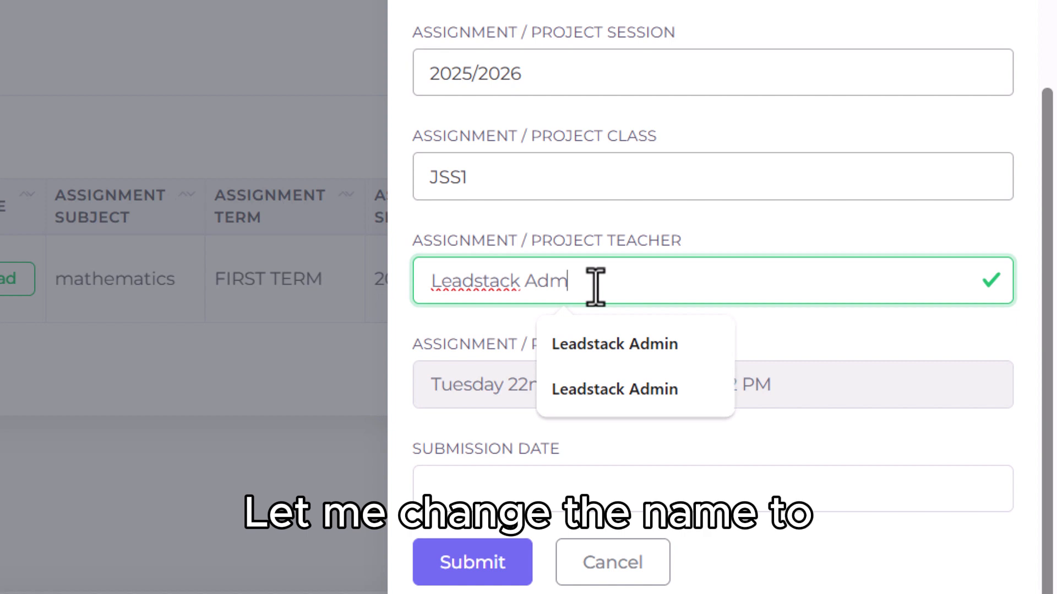
{"action": "key", "text": "BackSpace"}
{"action": "key", "text": "BackSpace"}
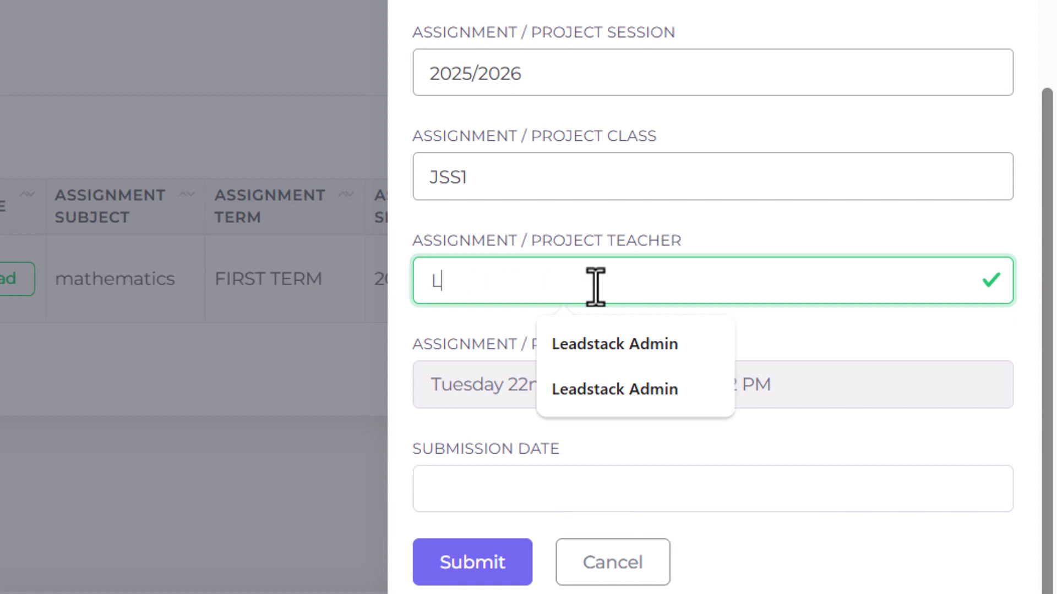
{"action": "key", "text": "BackSpace"}
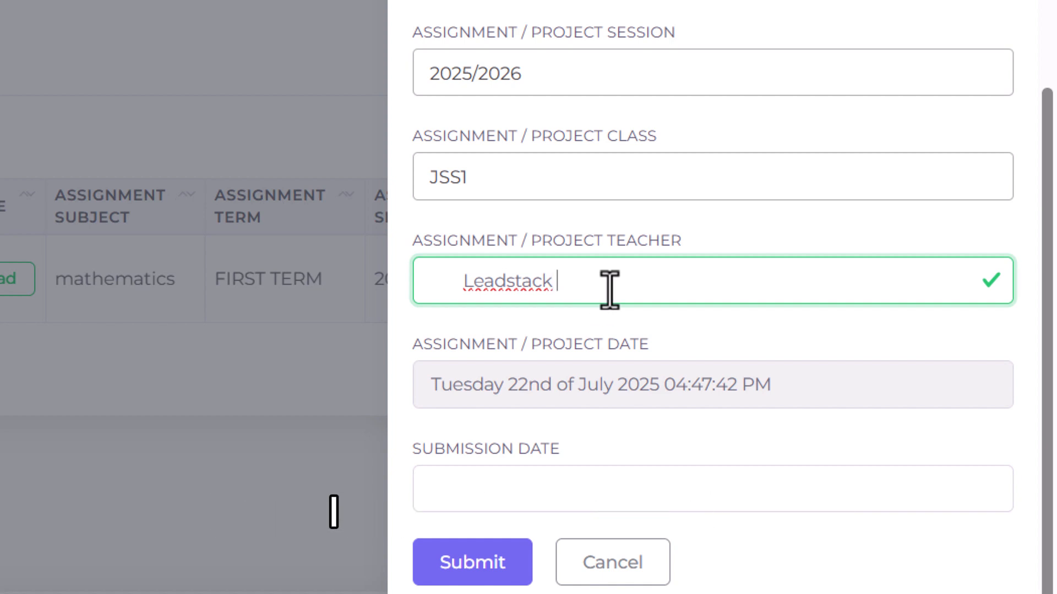
{"action": "type", "text": "Admin"}
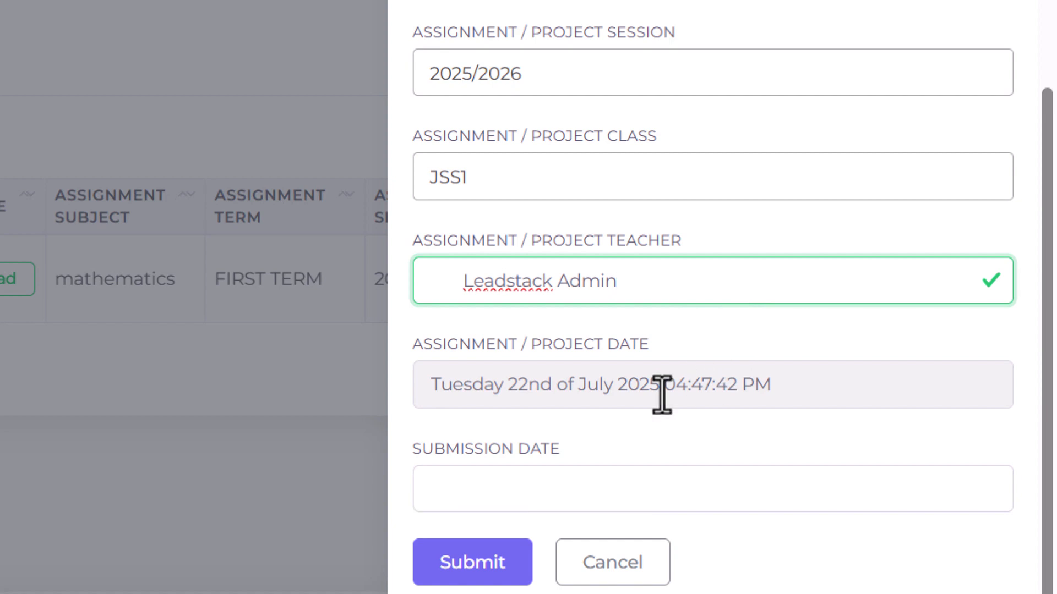
Step: Set the submission date to 24 July 2025 and submit the new assignment record
{"action": "left_click", "coordinate": [714, 384]}
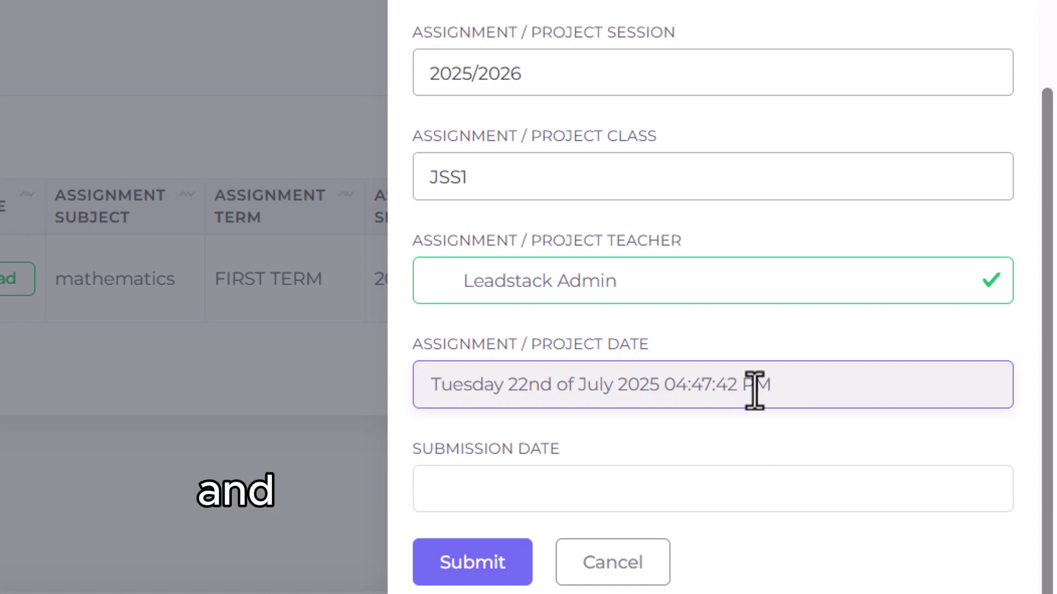
{"action": "left_click", "coordinate": [748, 495]}
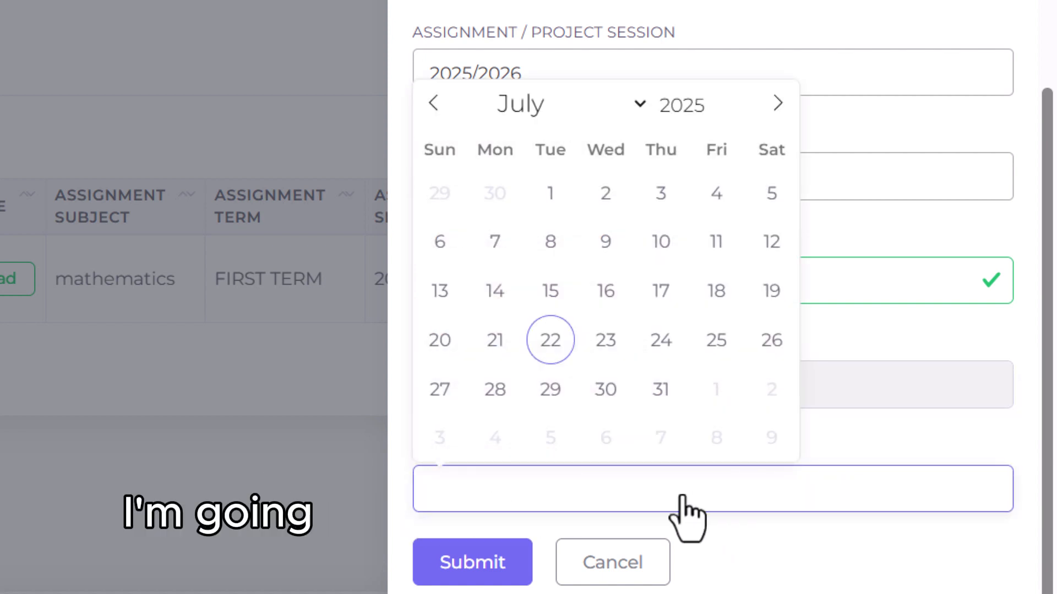
{"action": "left_click", "coordinate": [655, 340]}
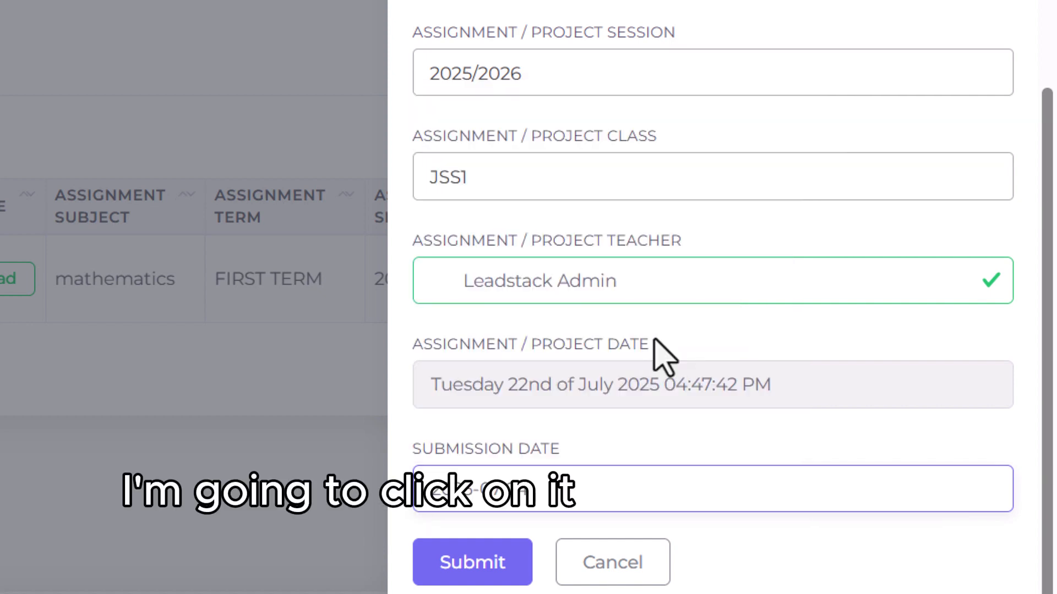
{"action": "left_click", "coordinate": [505, 564]}
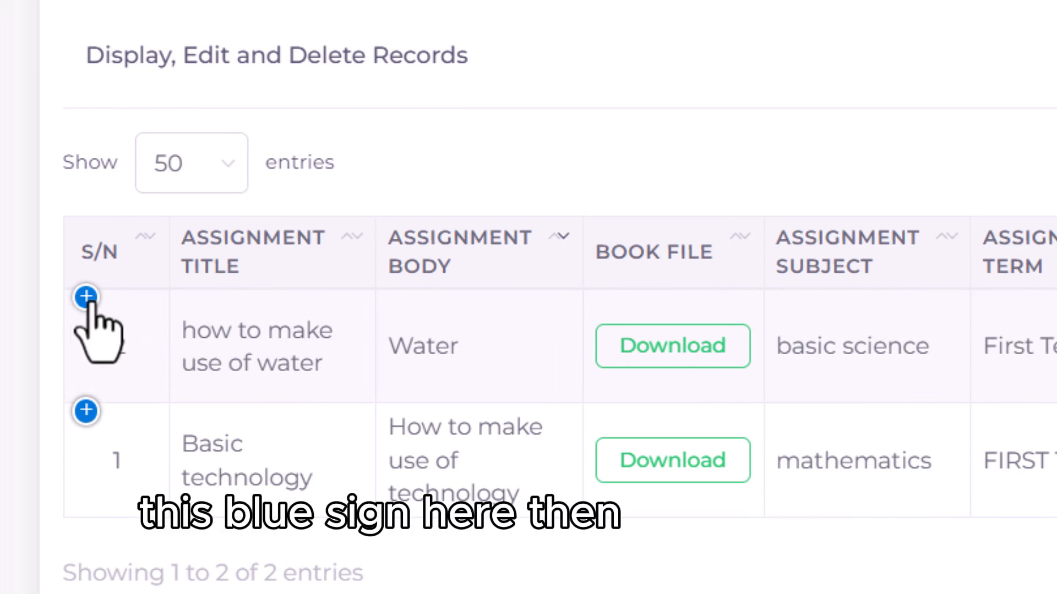
Step: Expand the water assignment's details and open it for editing
{"action": "left_click", "coordinate": [86, 299]}
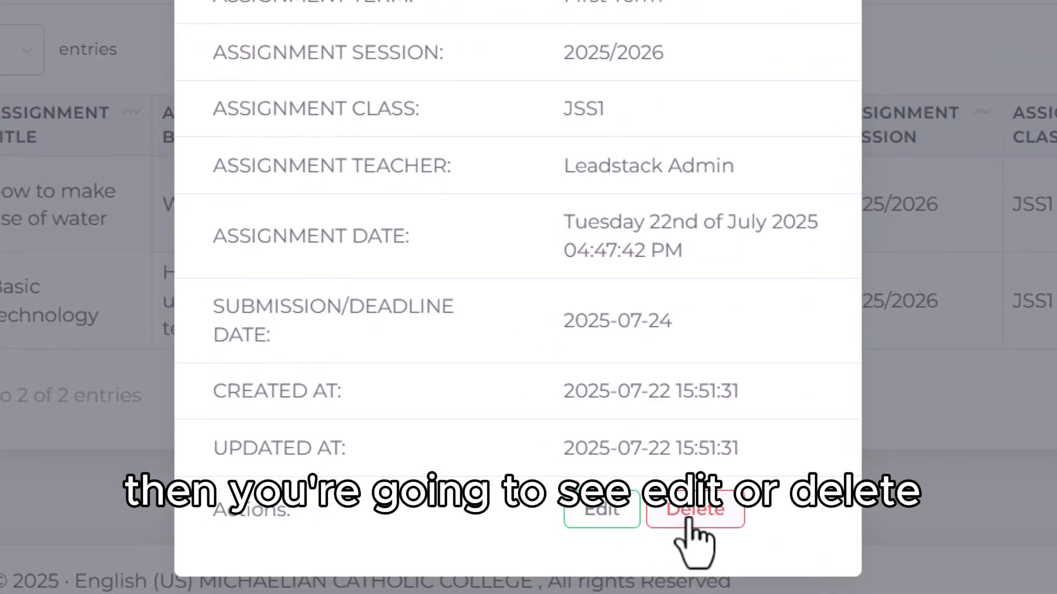
{"action": "left_click", "coordinate": [590, 517]}
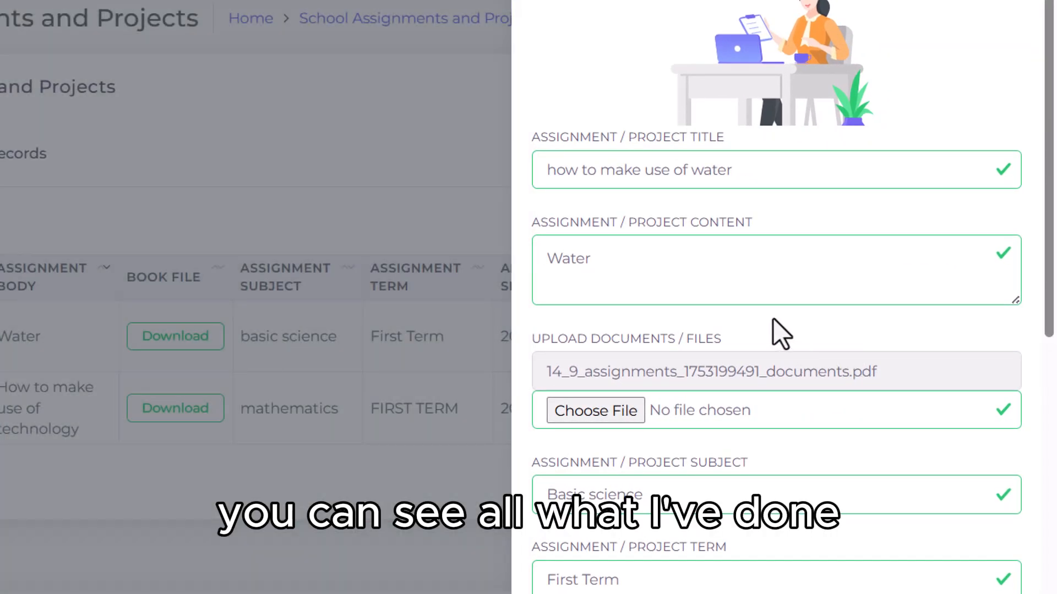
Step: Review every field in the water assignment's edit form and close it without changes
{"action": "scroll", "coordinate": [773, 318], "scroll_direction": "down", "scroll_amount": 2}
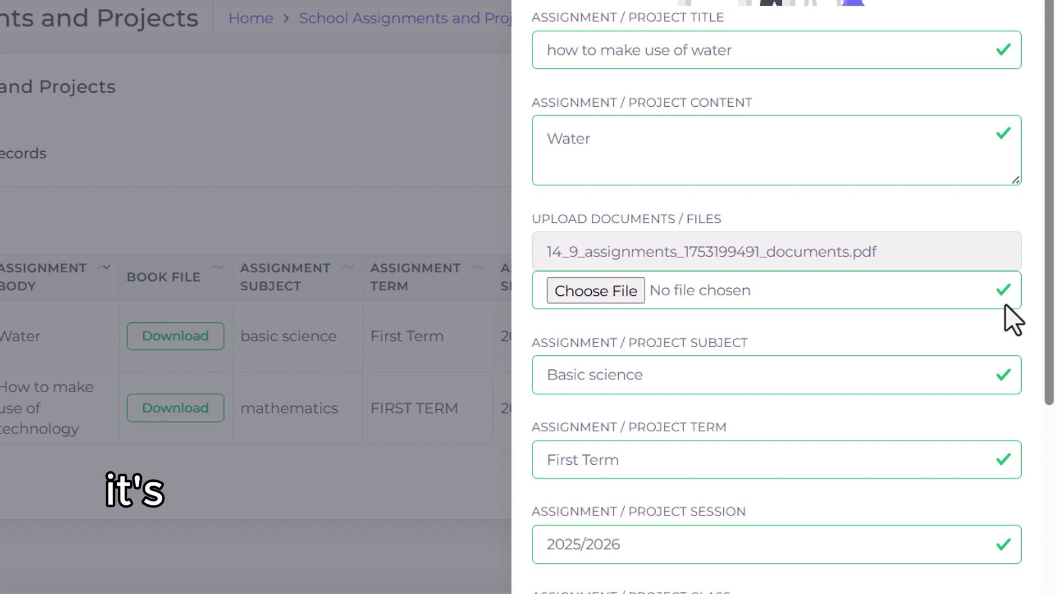
{"action": "scroll", "coordinate": [1005, 306], "scroll_direction": "down", "scroll_amount": 2}
{"action": "scroll", "coordinate": [1005, 306], "scroll_direction": "down", "scroll_amount": 5}
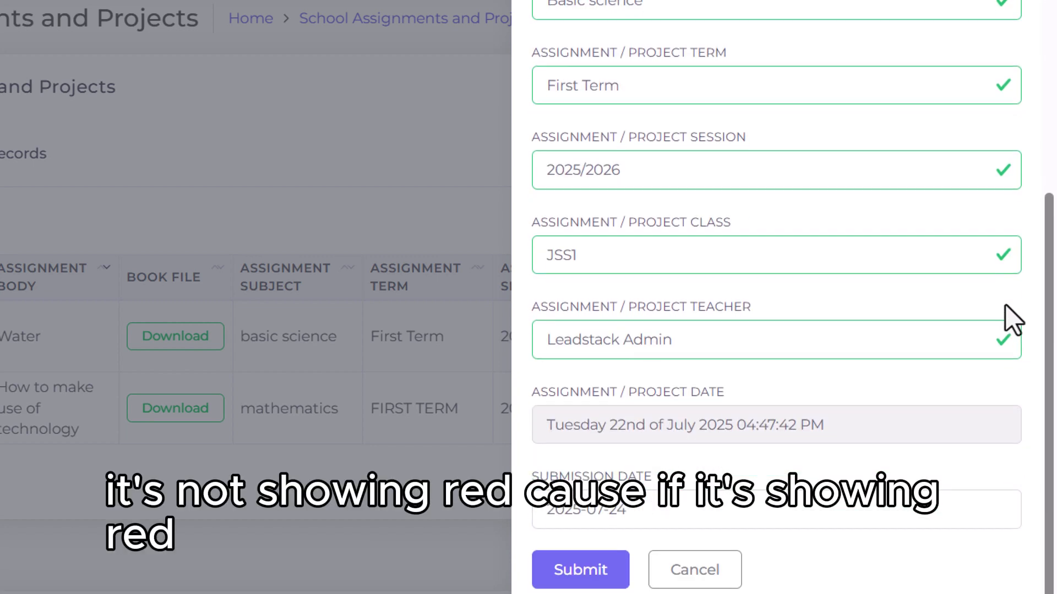
{"action": "scroll", "coordinate": [1005, 306], "scroll_direction": "up", "scroll_amount": 6}
{"action": "scroll", "coordinate": [1005, 305], "scroll_direction": "up", "scroll_amount": 3}
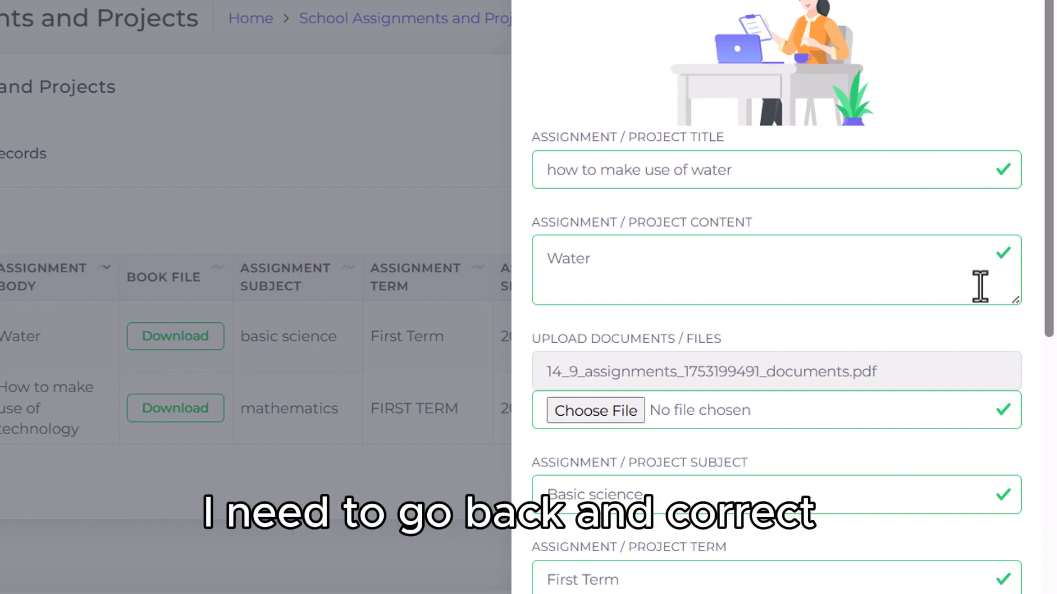
{"action": "scroll", "coordinate": [912, 298], "scroll_direction": "down", "scroll_amount": 1}
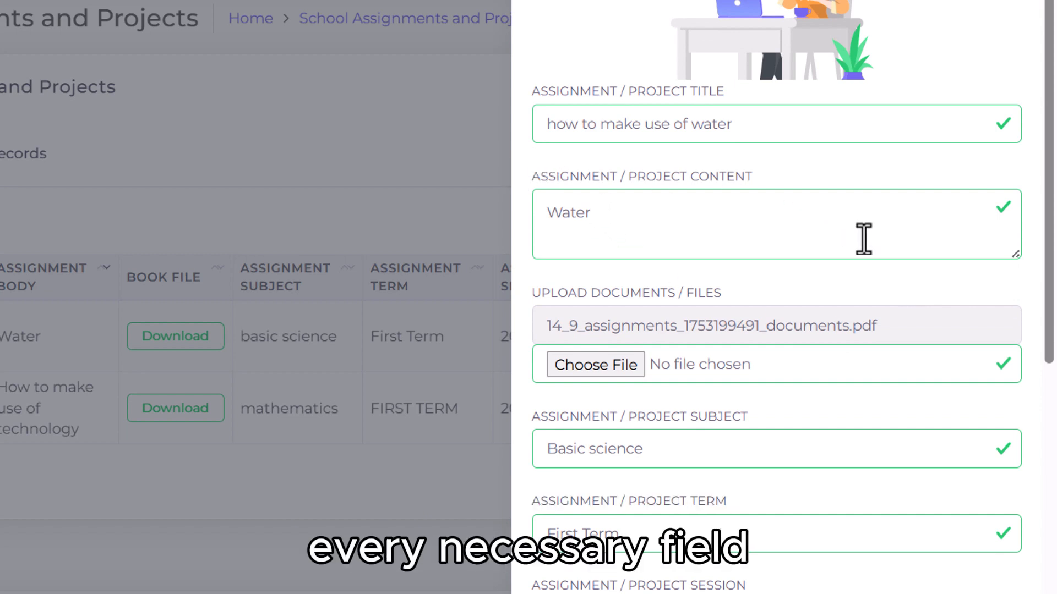
{"action": "scroll", "coordinate": [863, 239], "scroll_direction": "down", "scroll_amount": 5}
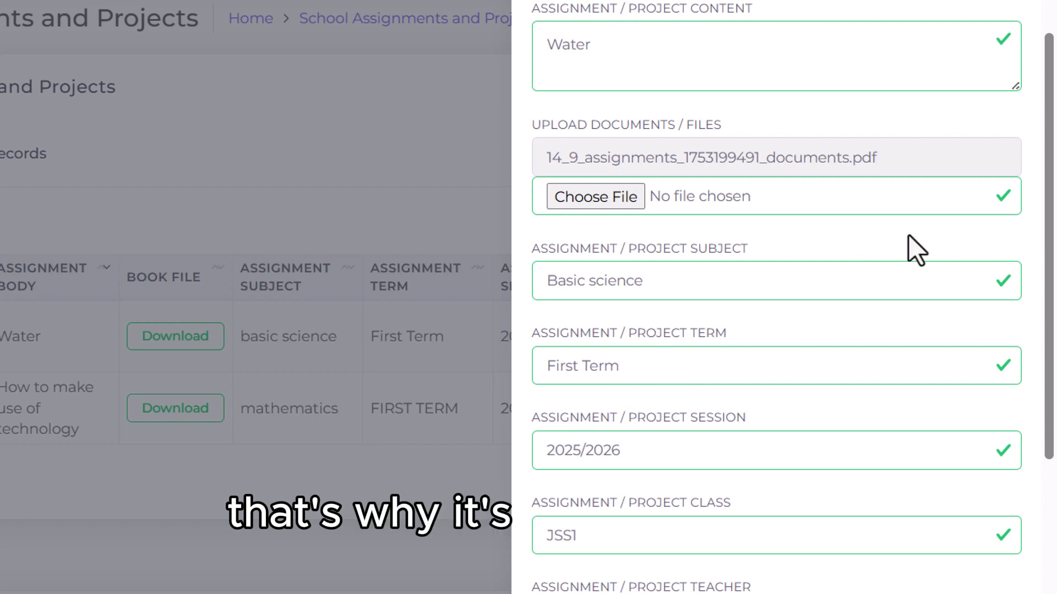
{"action": "scroll", "coordinate": [908, 246], "scroll_direction": "down", "scroll_amount": 3}
{"action": "scroll", "coordinate": [915, 246], "scroll_direction": "down", "scroll_amount": 2}
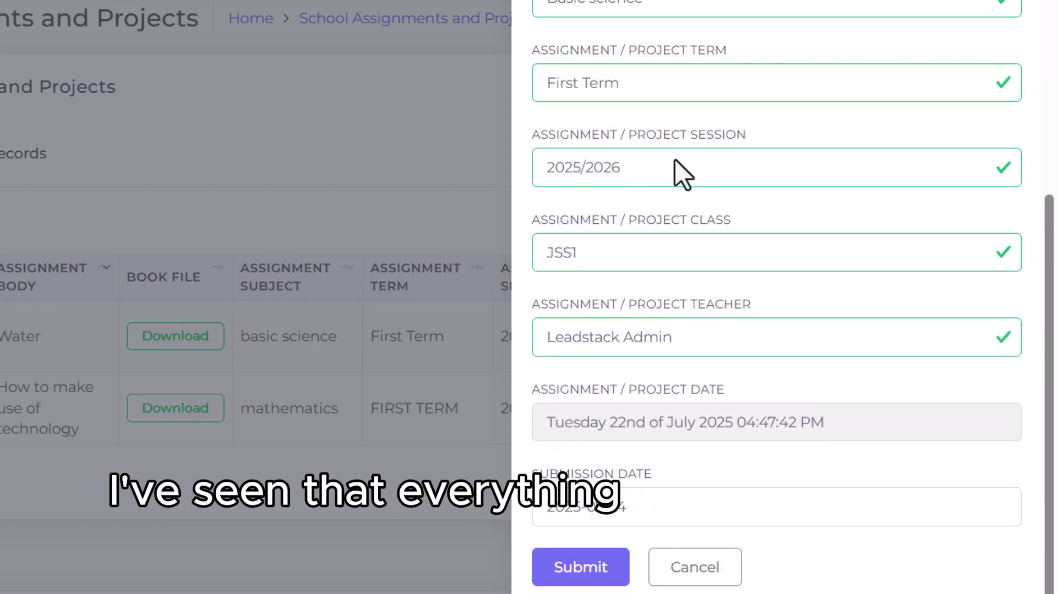
{"action": "scroll", "coordinate": [743, 97], "scroll_direction": "up", "scroll_amount": 7}
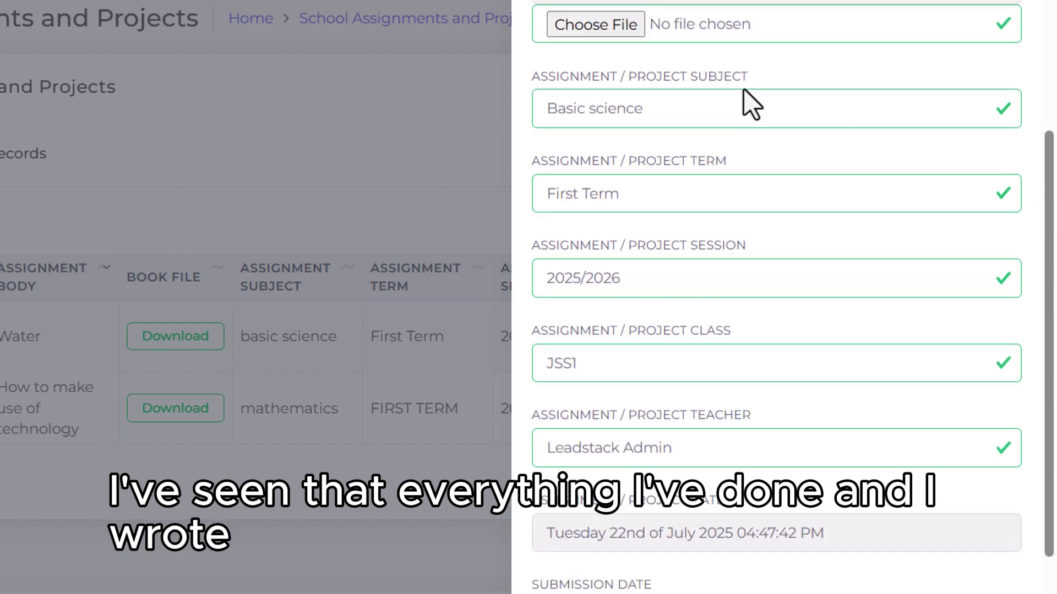
{"action": "scroll", "coordinate": [743, 101], "scroll_direction": "down", "scroll_amount": 7}
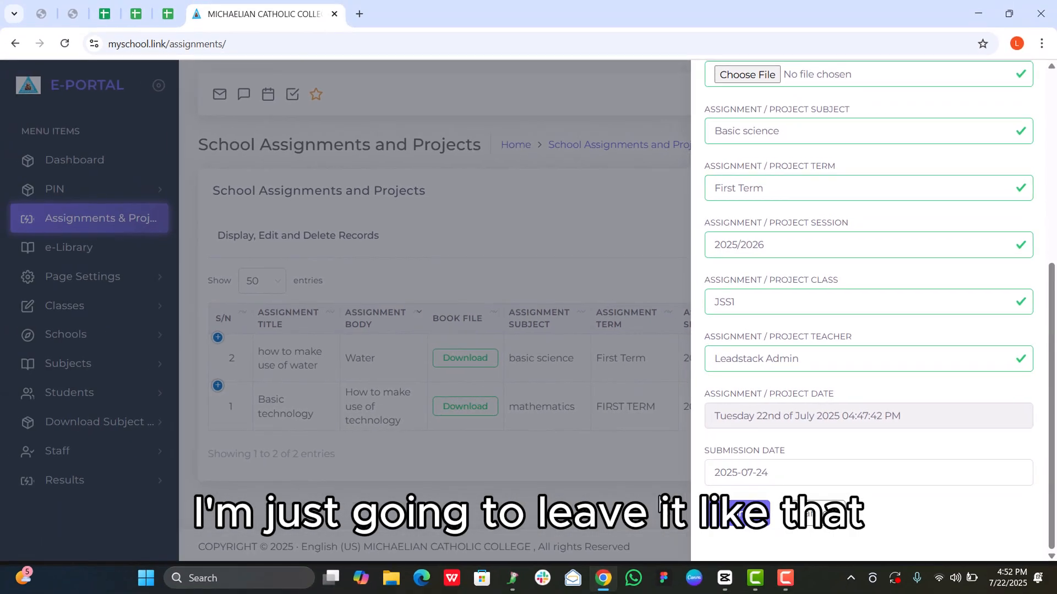
{"action": "left_click", "coordinate": [660, 500]}
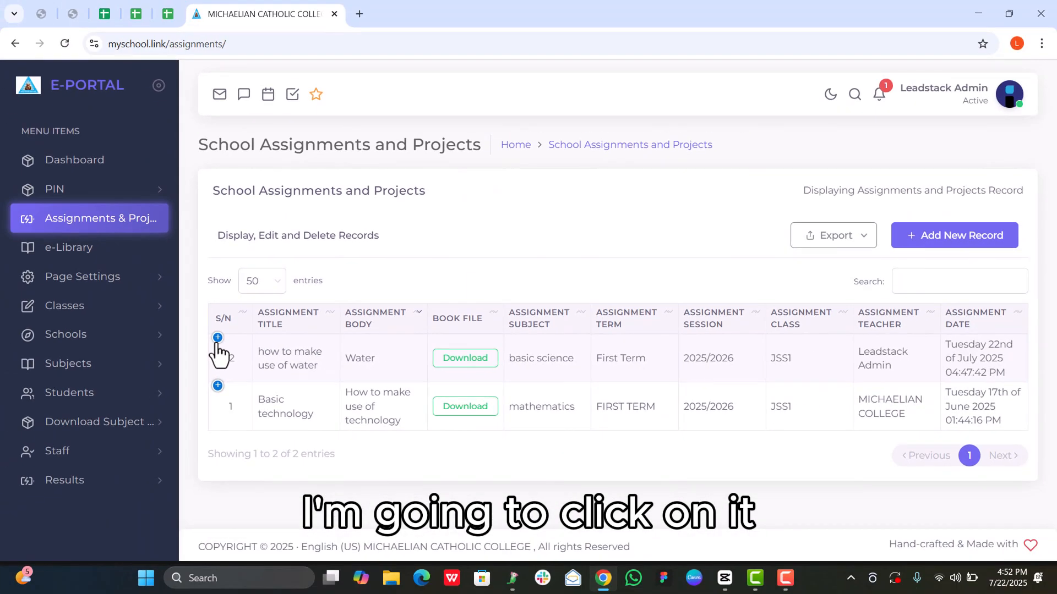
Step: Expand the water assignment's details and delete the record, confirming the deletion
{"action": "left_click", "coordinate": [179, 331]}
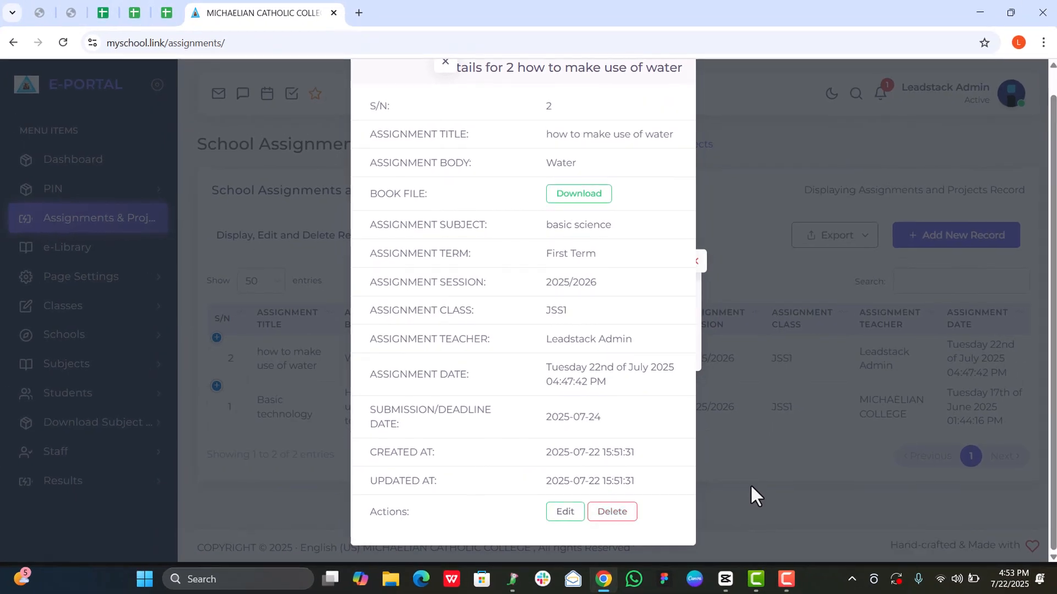
{"action": "left_click", "coordinate": [612, 511]}
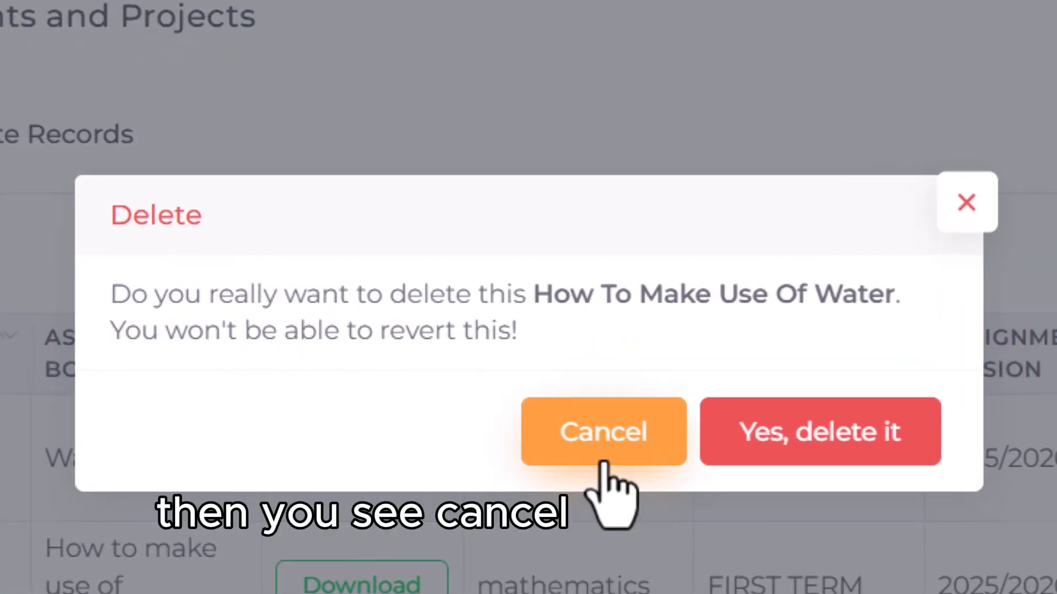
{"action": "left_click", "coordinate": [875, 452]}
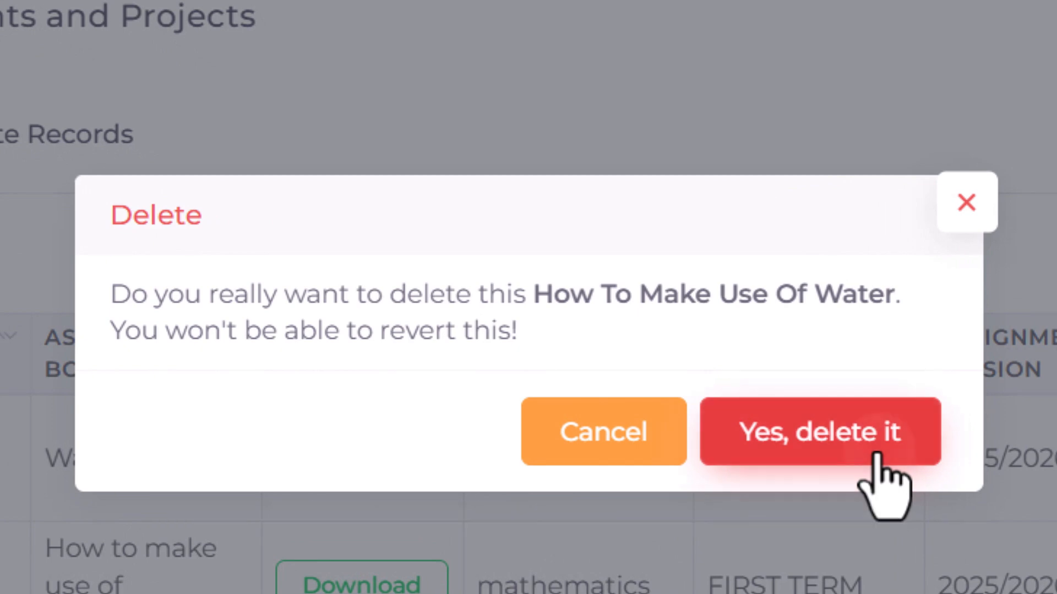